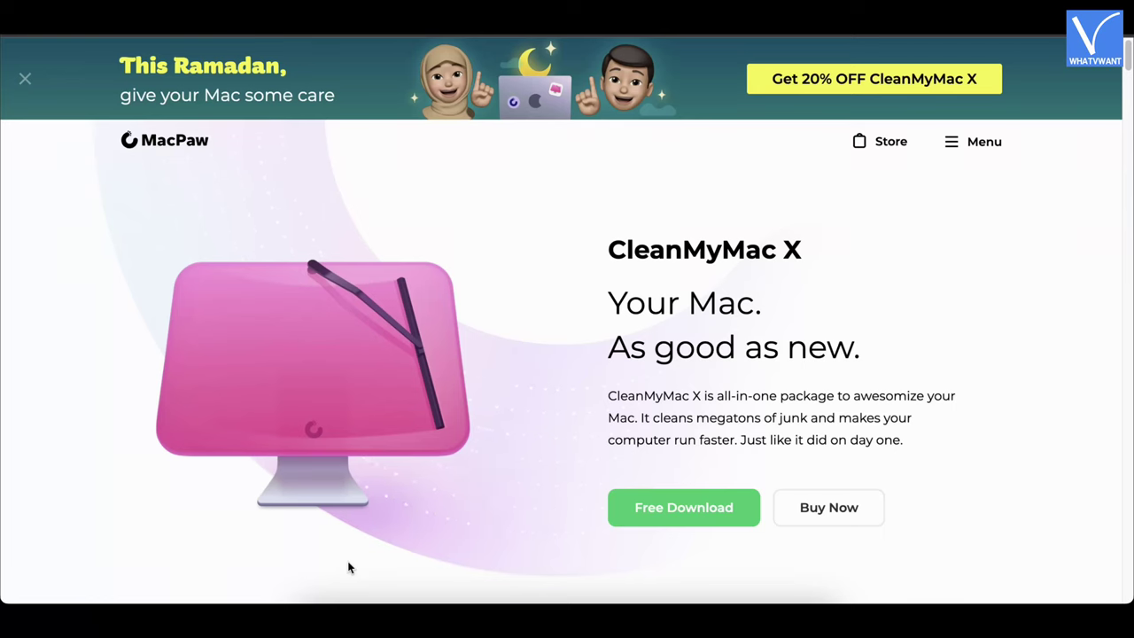
Look through the CleanMyMac X product page, including the app preview and the Cleaning section.
scroll(348, 567, "down", 7)
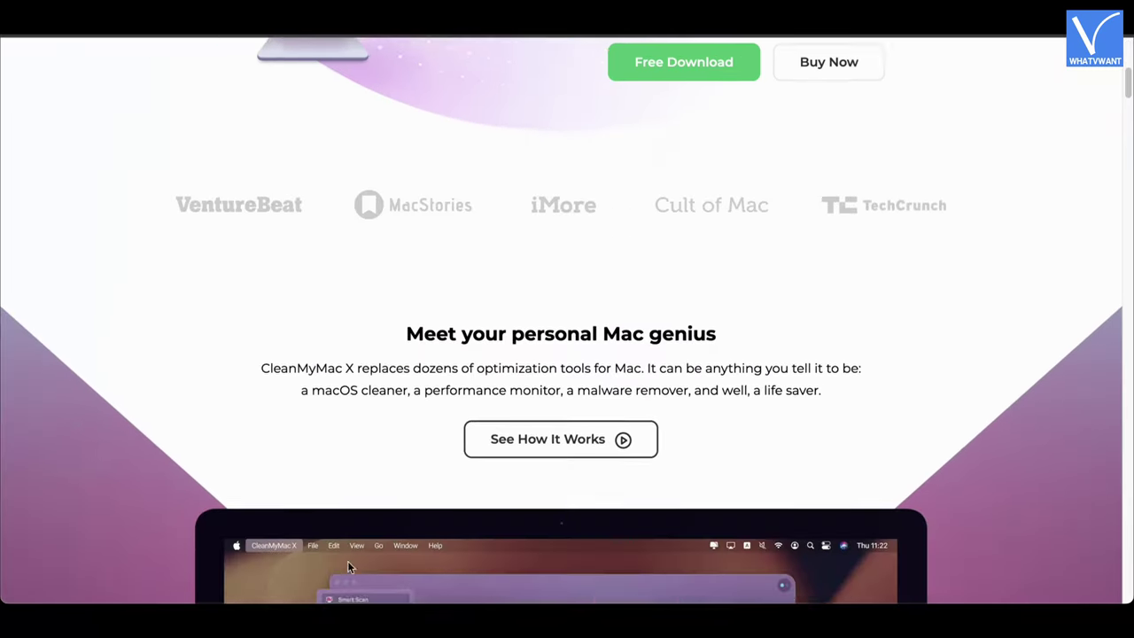
scroll(348, 567, "down", 1)
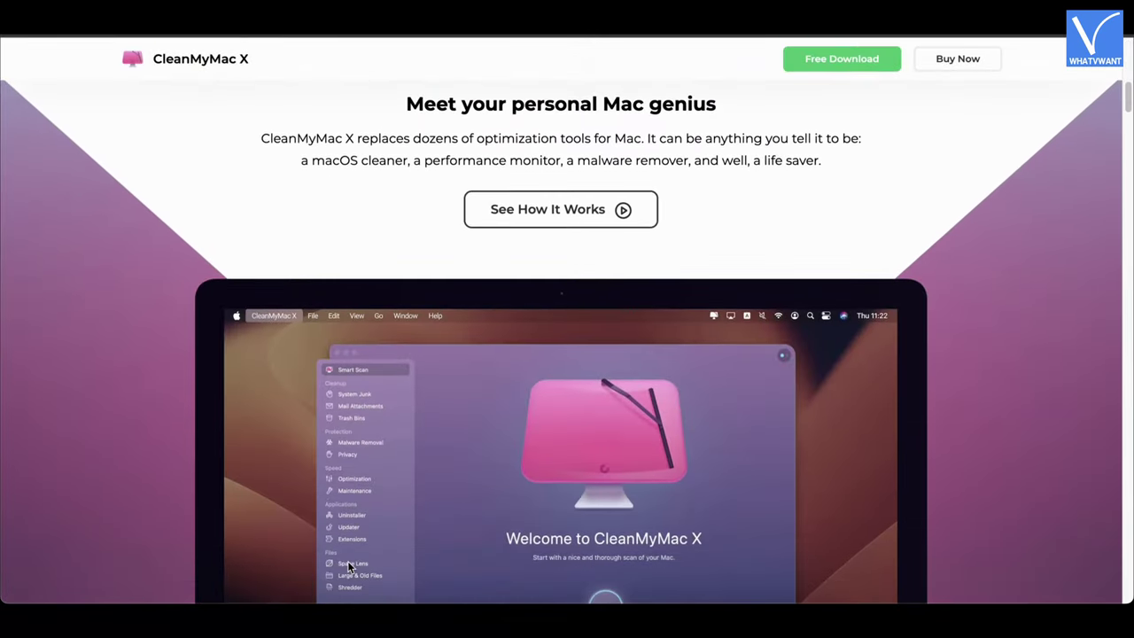
scroll(349, 565, "down", 4)
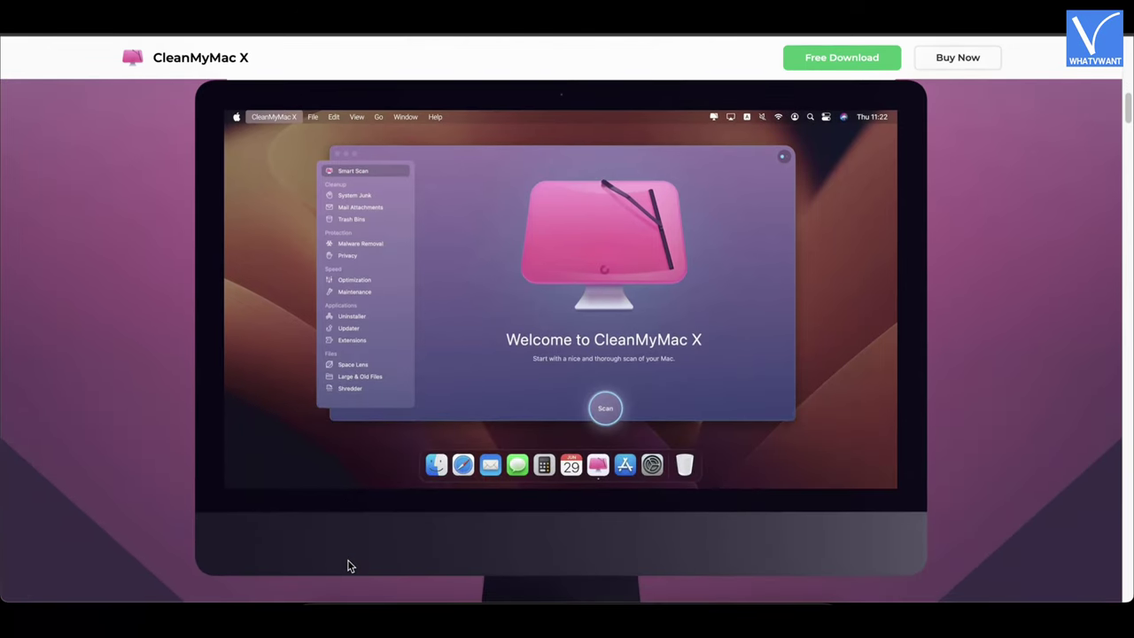
scroll(348, 566, "down", 10)
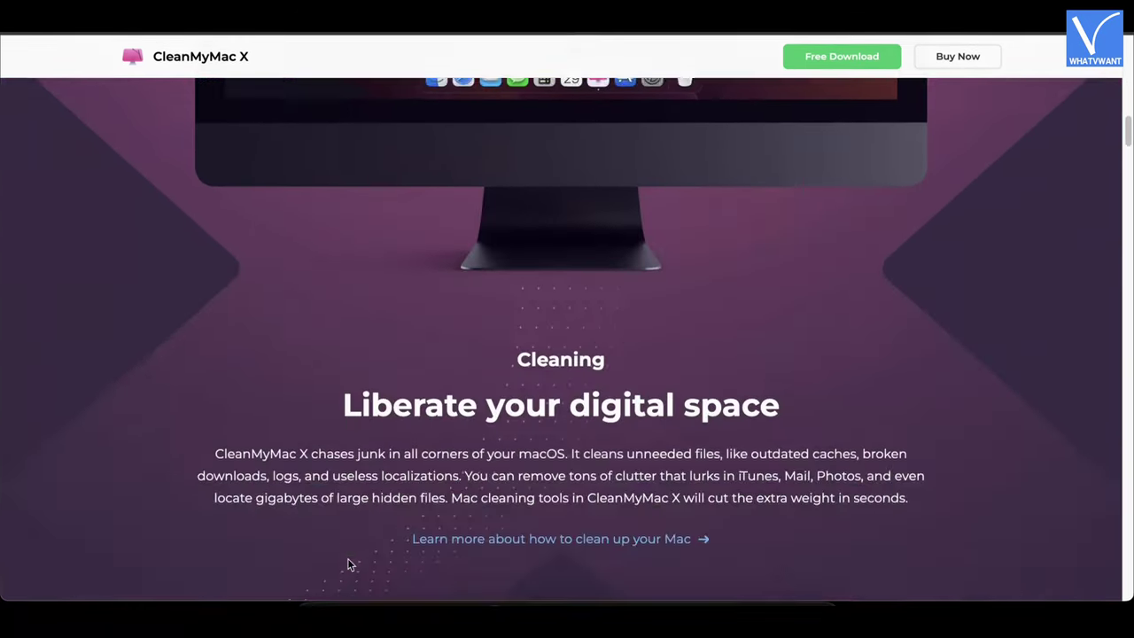
scroll(348, 565, "down", 2)
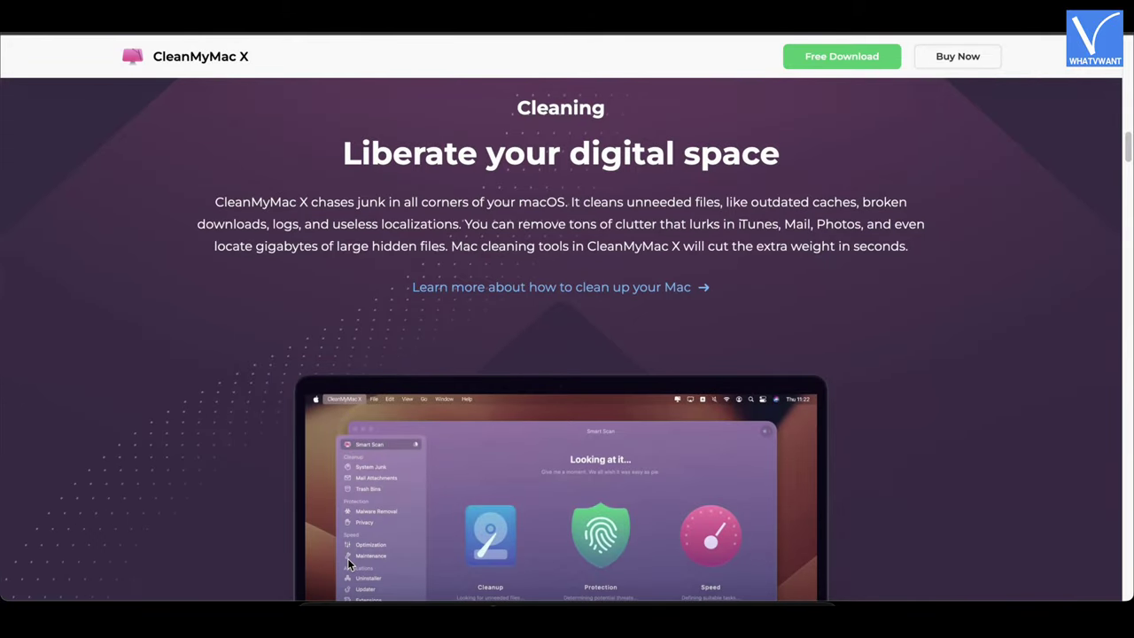
scroll(348, 563, "down", 5)
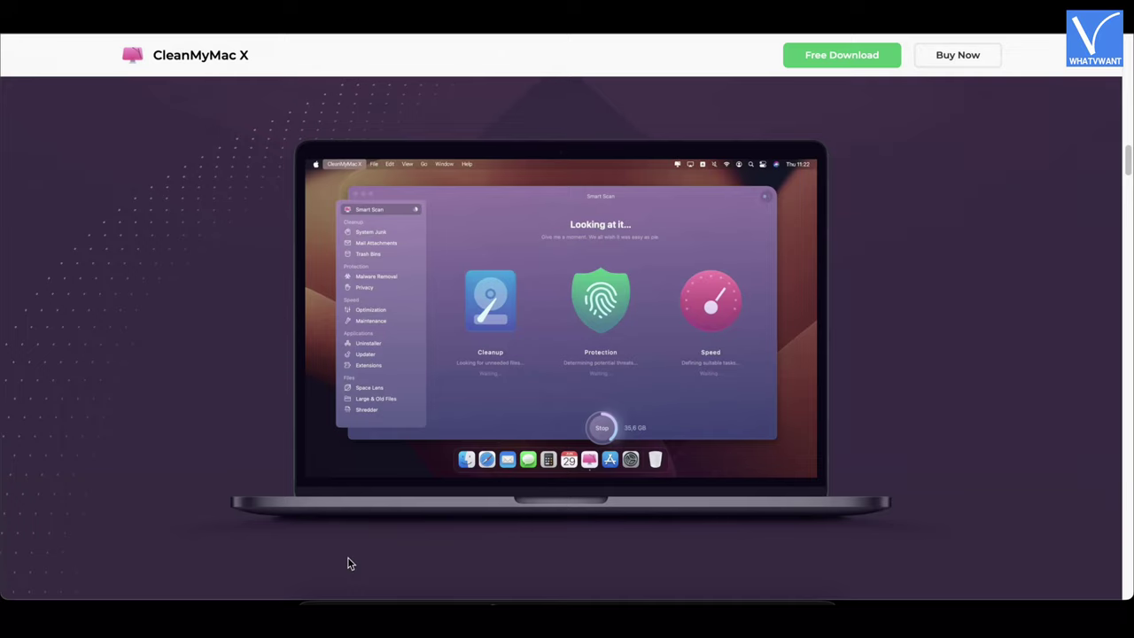
scroll(348, 563, "down", 10)
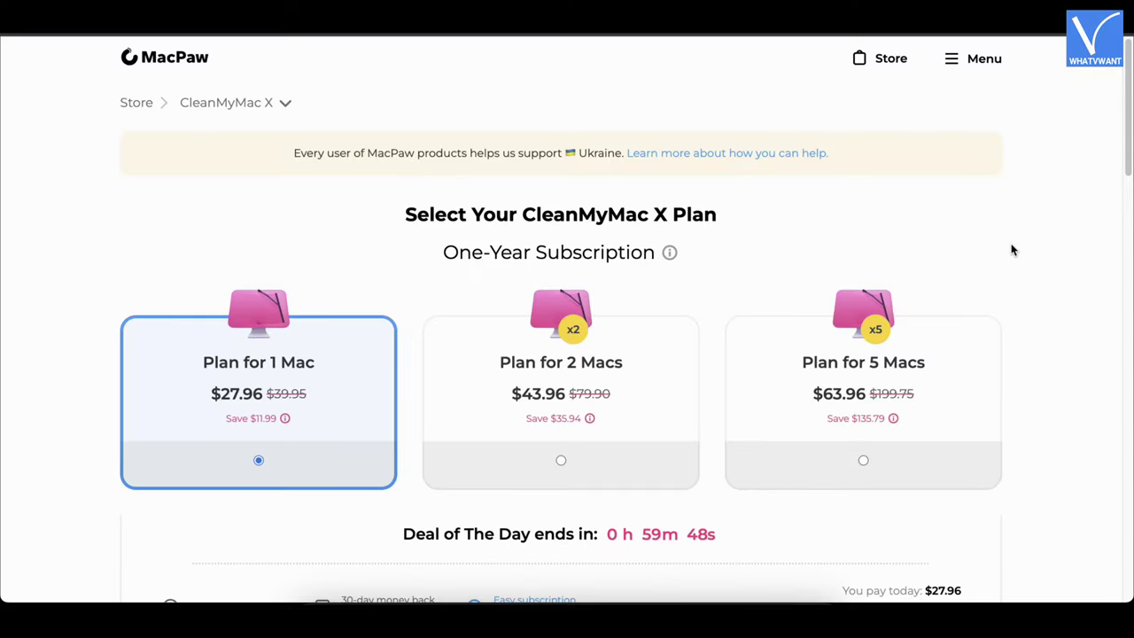
Review the CleanMyMac X one-year subscription plans for 1, 2 and 5 Macs, down to the one-time purchase section.
scroll(1013, 251, "down", 2)
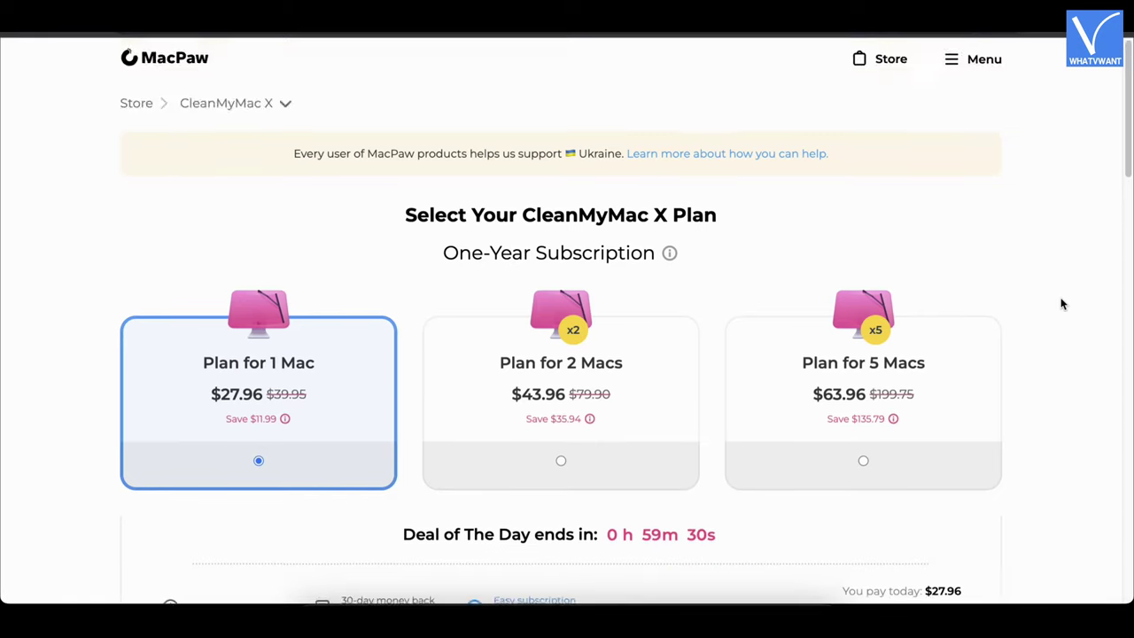
scroll(1061, 301, "down", 10)
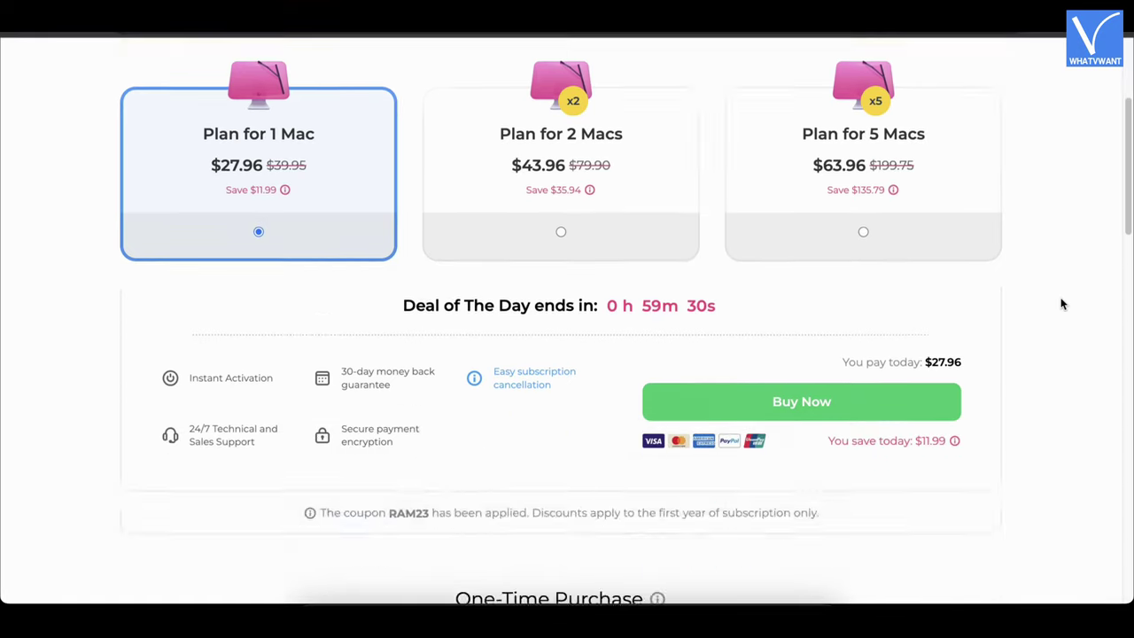
scroll(1062, 304, "down", 2)
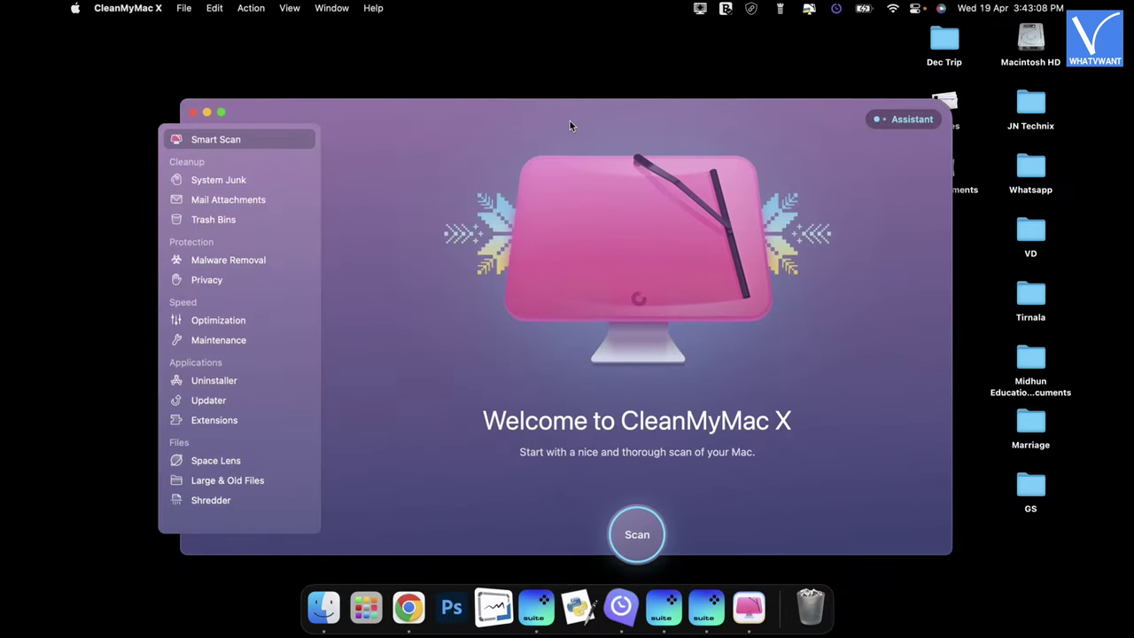
Switch to CleanMyMac X, run a Malware Removal scan of the Mac and dismiss the recommendations.
left_click_drag(572, 115, 525, 101)
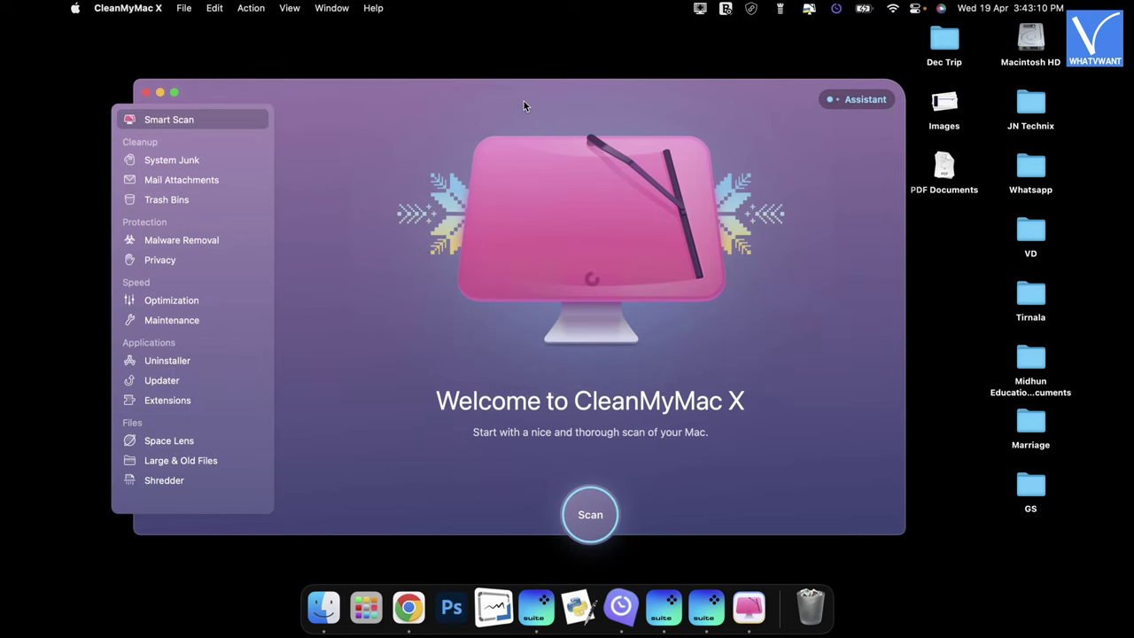
left_click(179, 241)
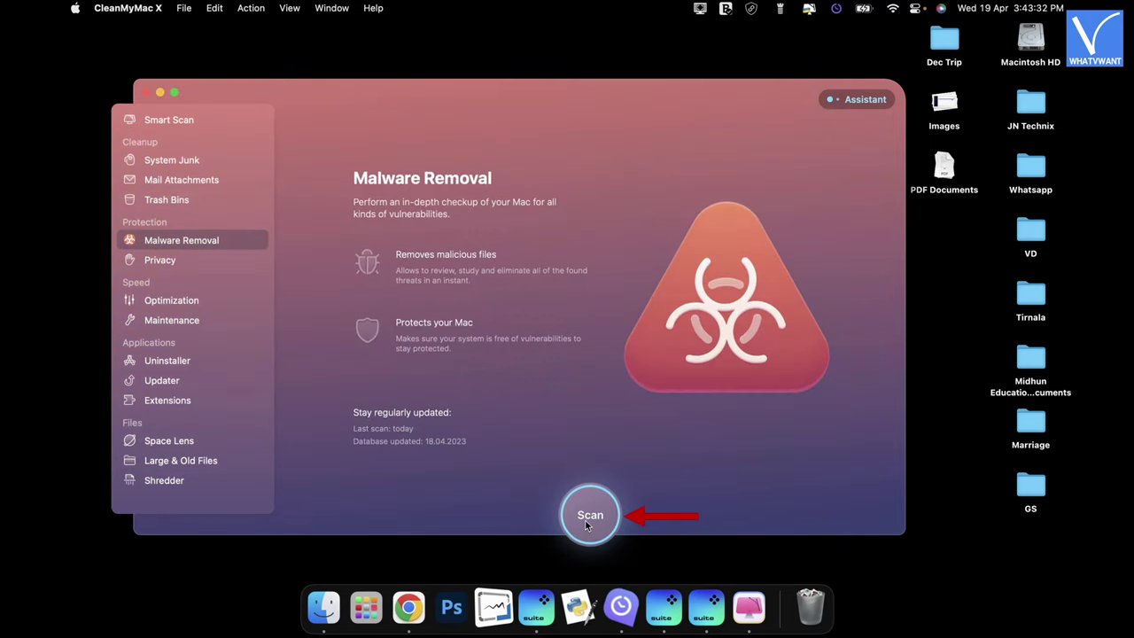
left_click(589, 518)
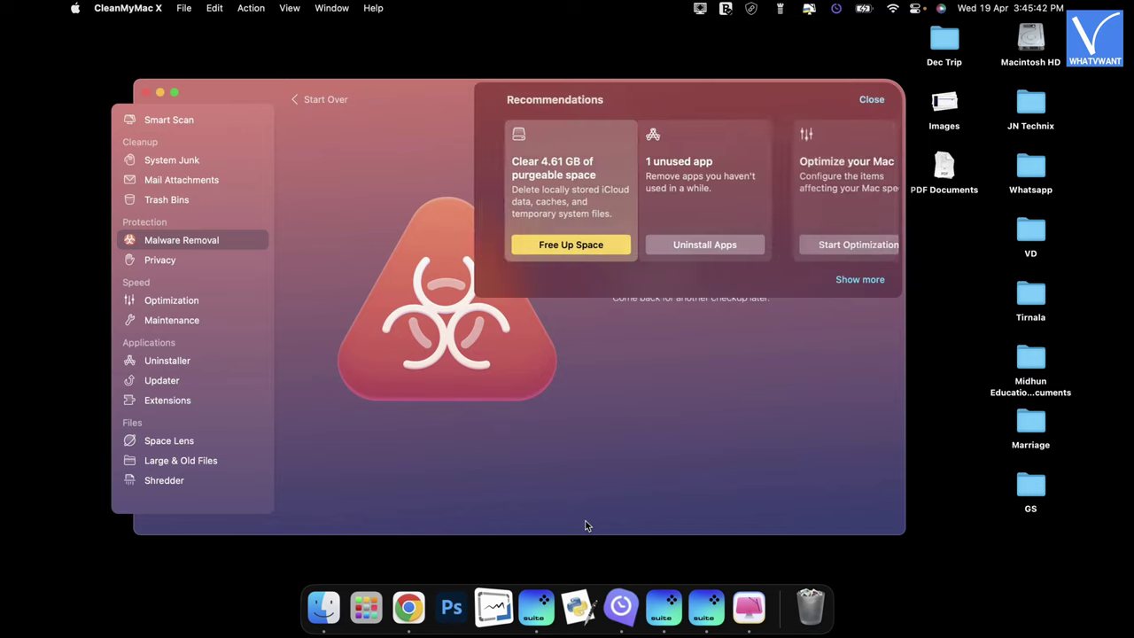
left_click(872, 100)
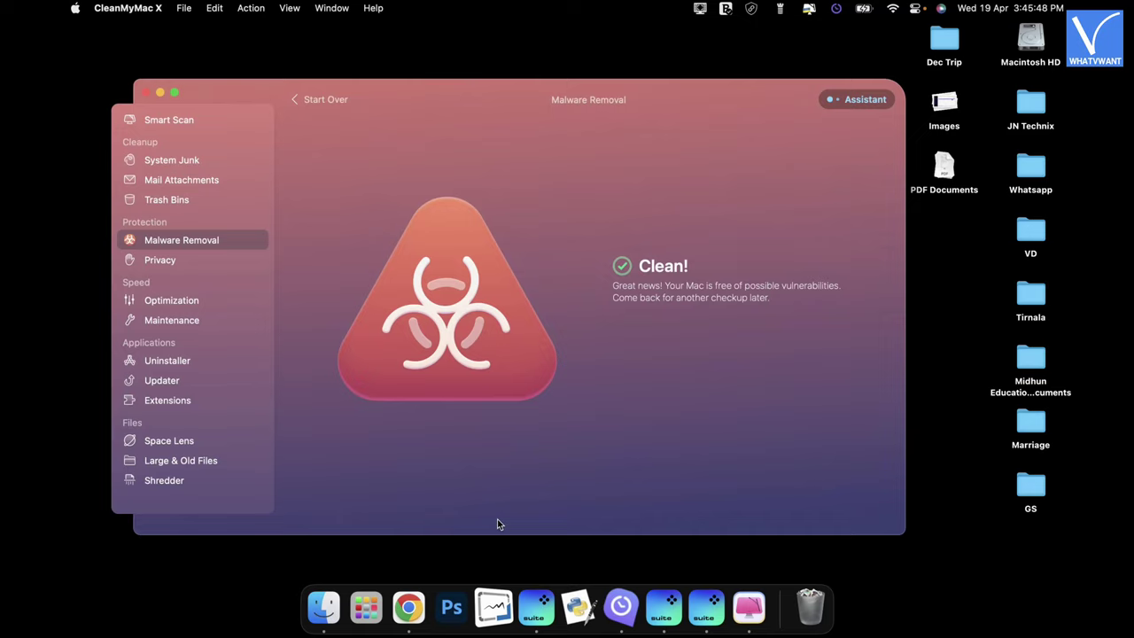
Run a Mail Attachments scan and dismiss the recommendations.
left_click(200, 187)
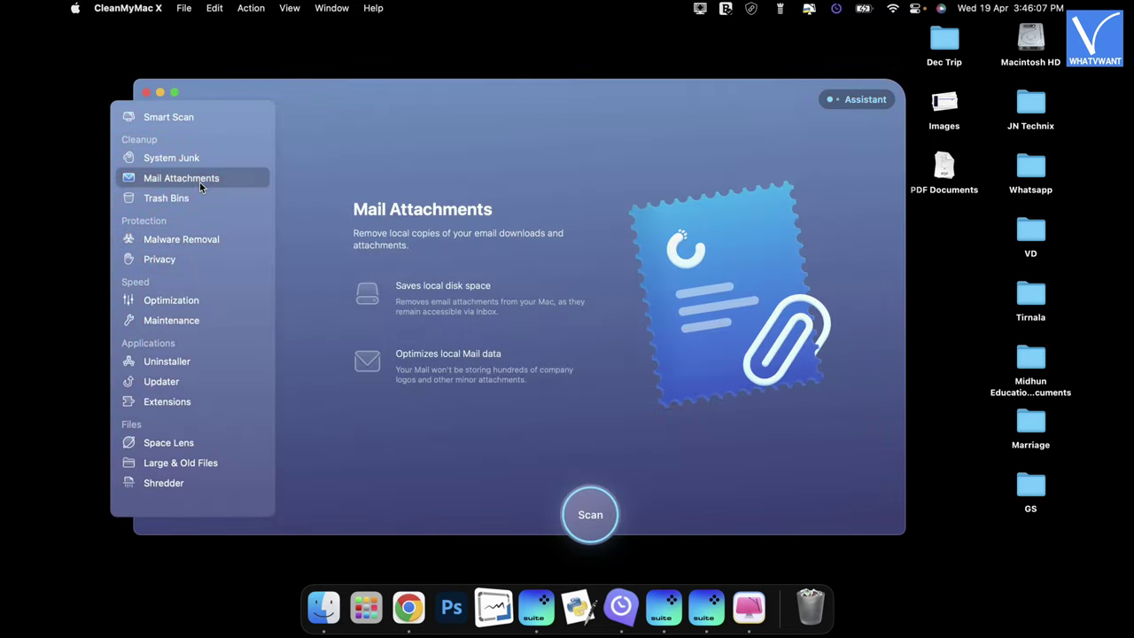
left_click(590, 515)
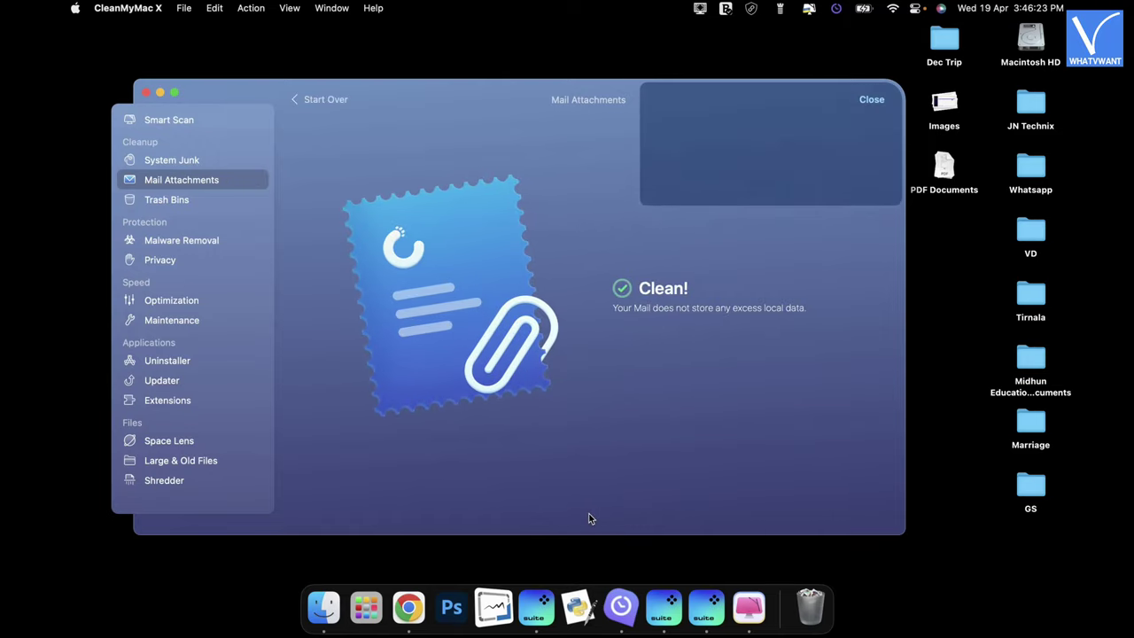
left_click(873, 101)
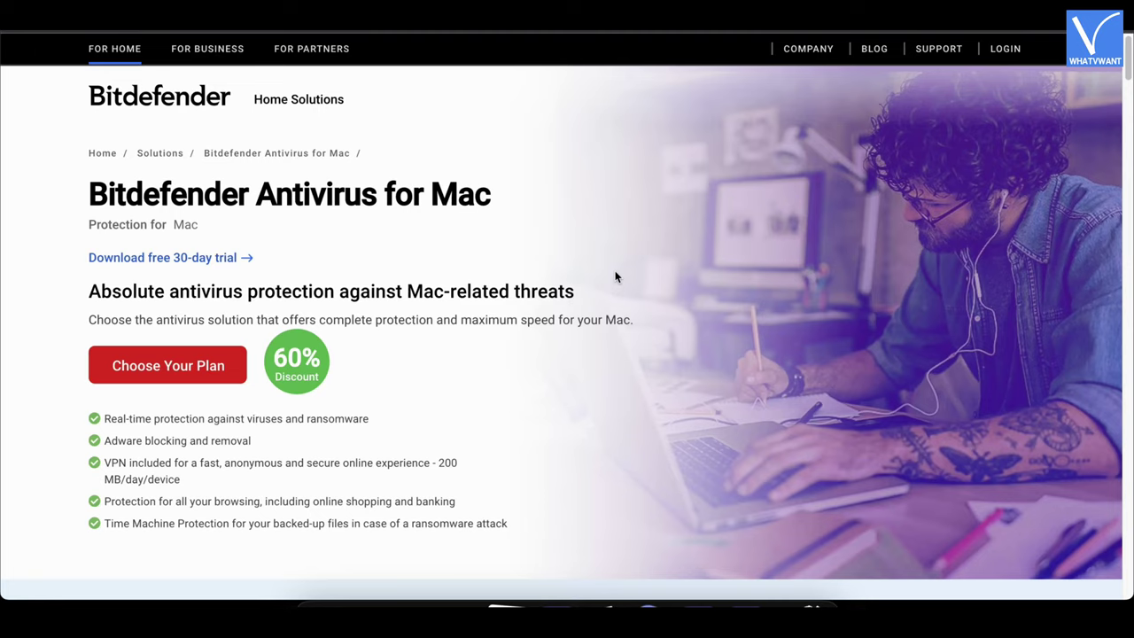
Examine the features and system requirements on the Bitdefender Antivirus for Mac page, including the Bitdefender Central entry.
scroll(616, 277, "down", 10)
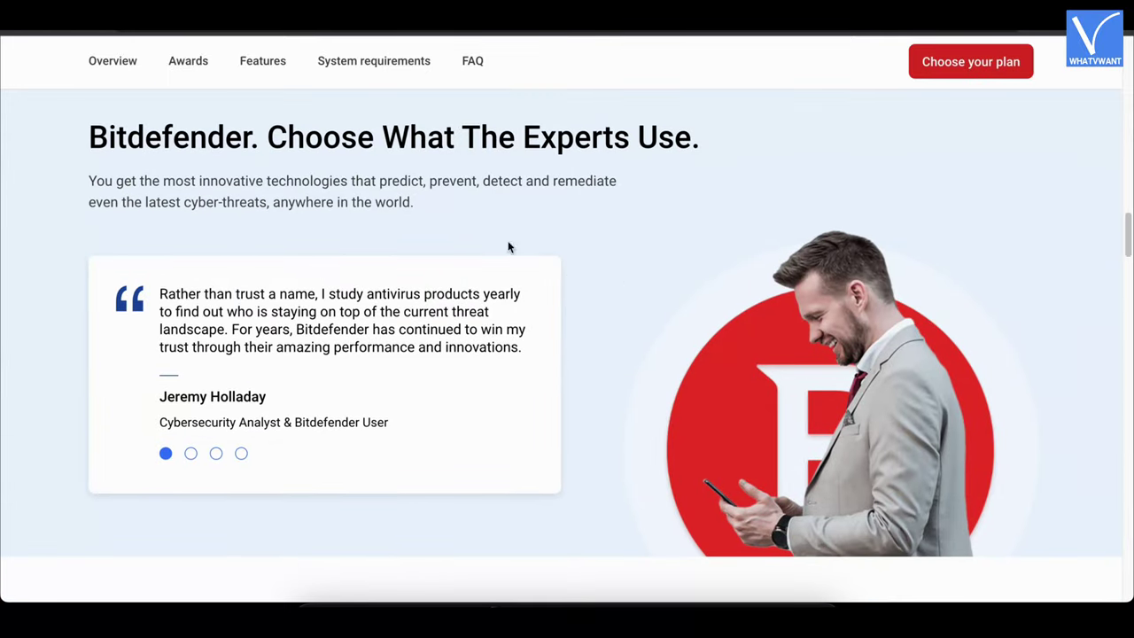
scroll(296, 157, "down", 7)
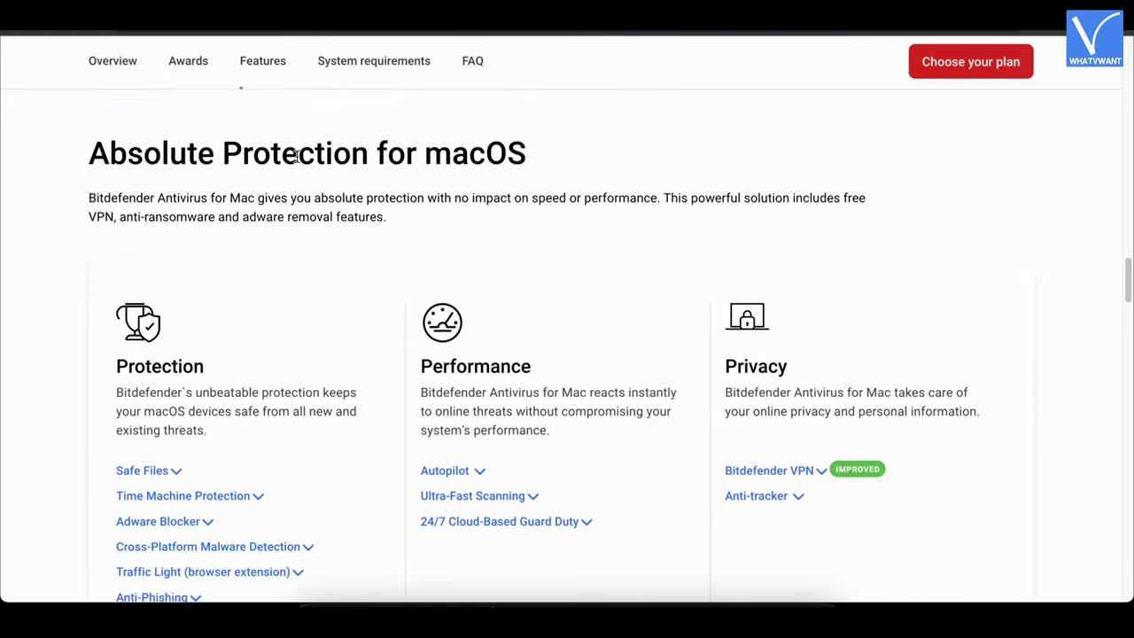
scroll(298, 162, "up", 1)
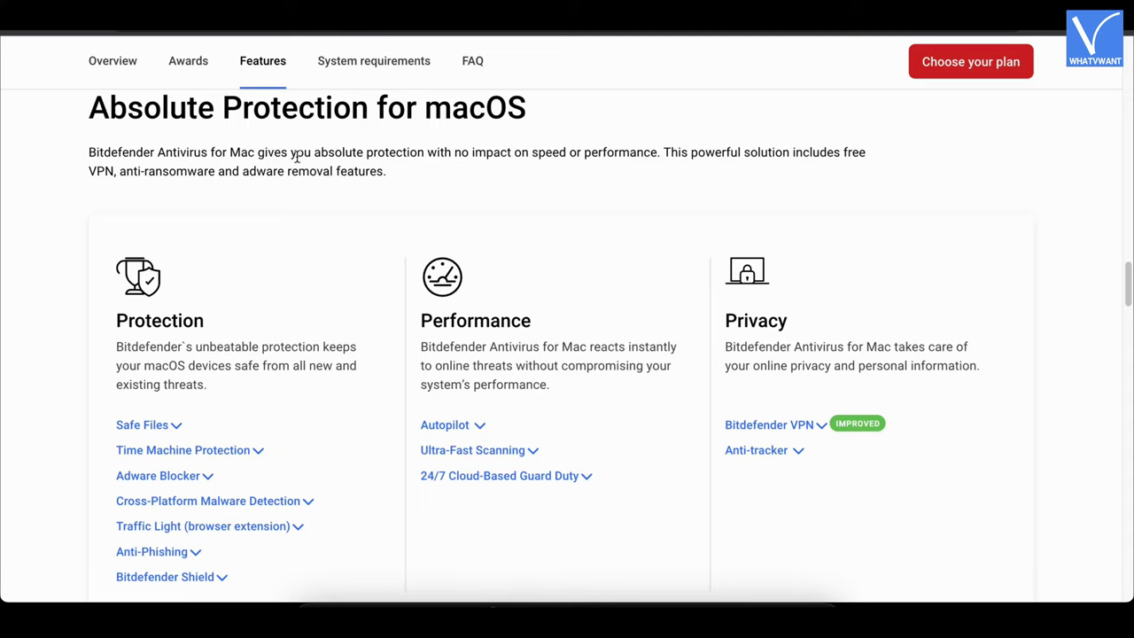
scroll(297, 157, "down", 7)
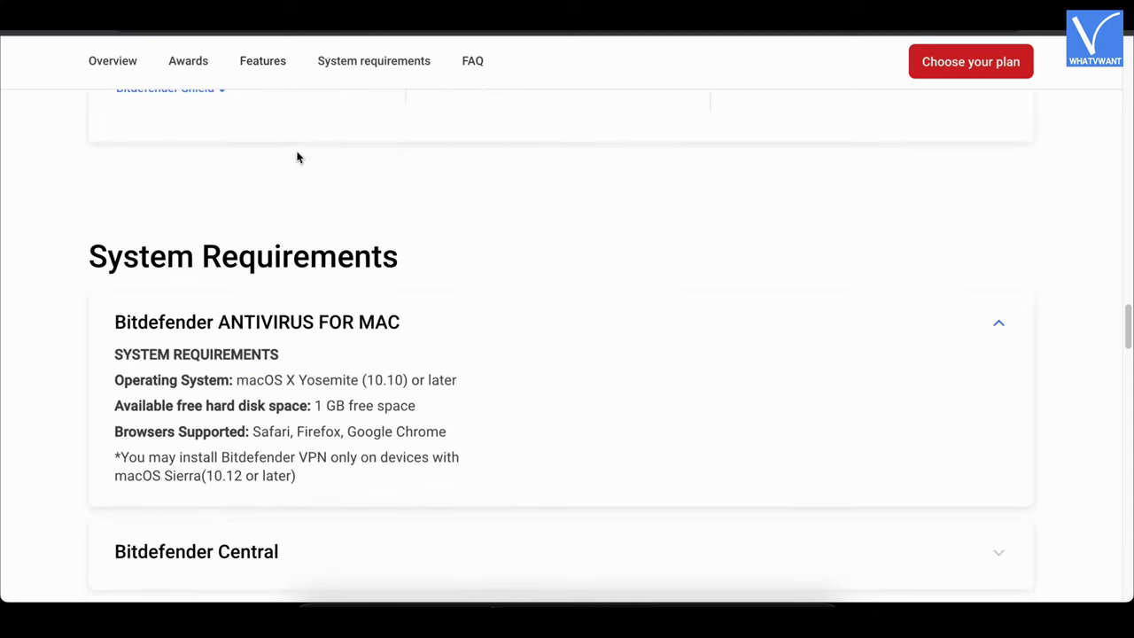
scroll(297, 157, "down", 1)
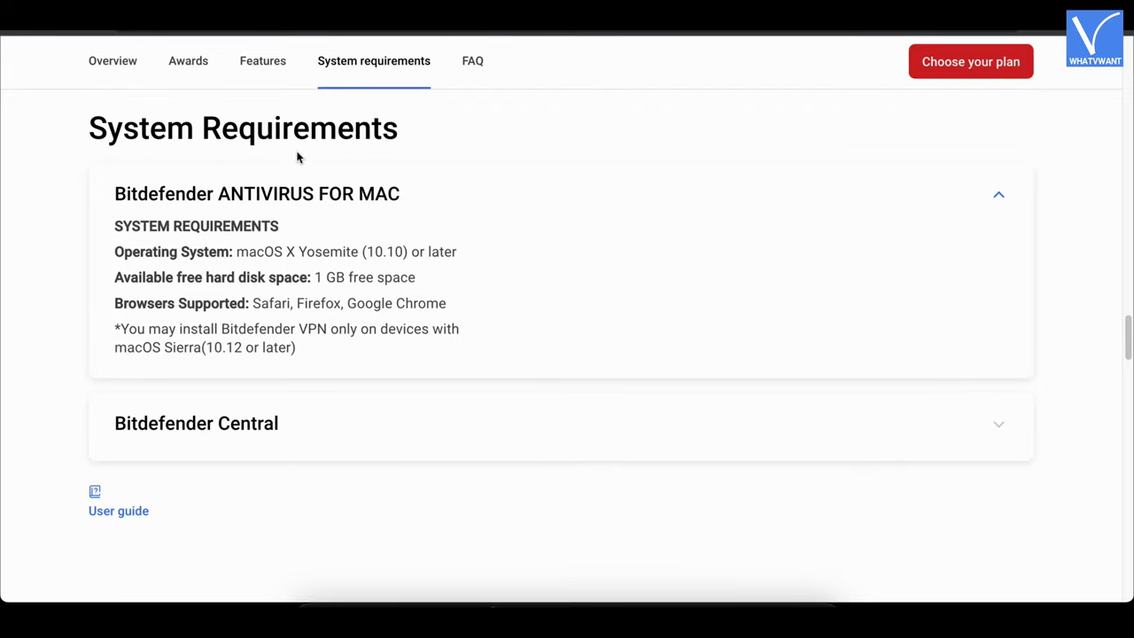
left_click(275, 430)
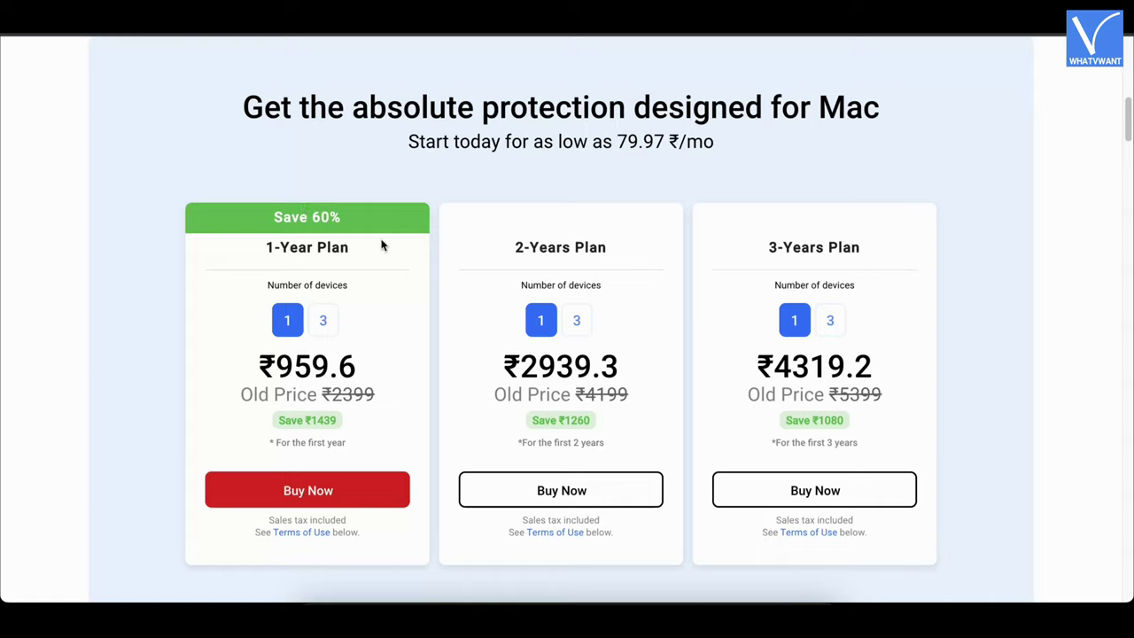
Set the number of devices to 3 for the 1-year, 2-years and 3-years Bitdefender plans.
left_click(324, 322)
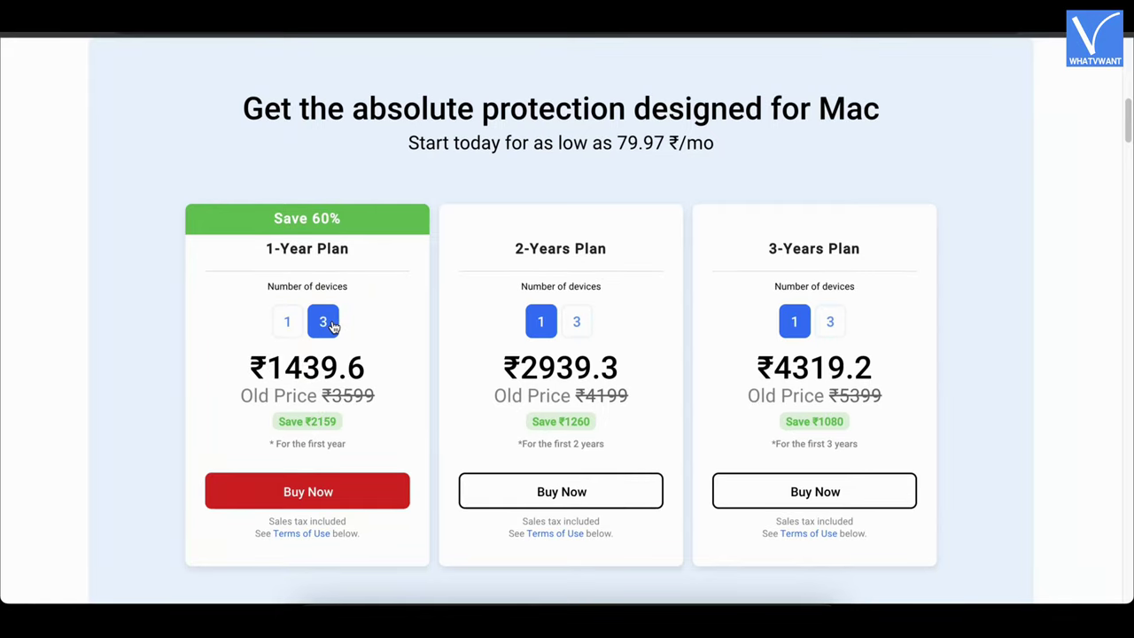
left_click(576, 322)
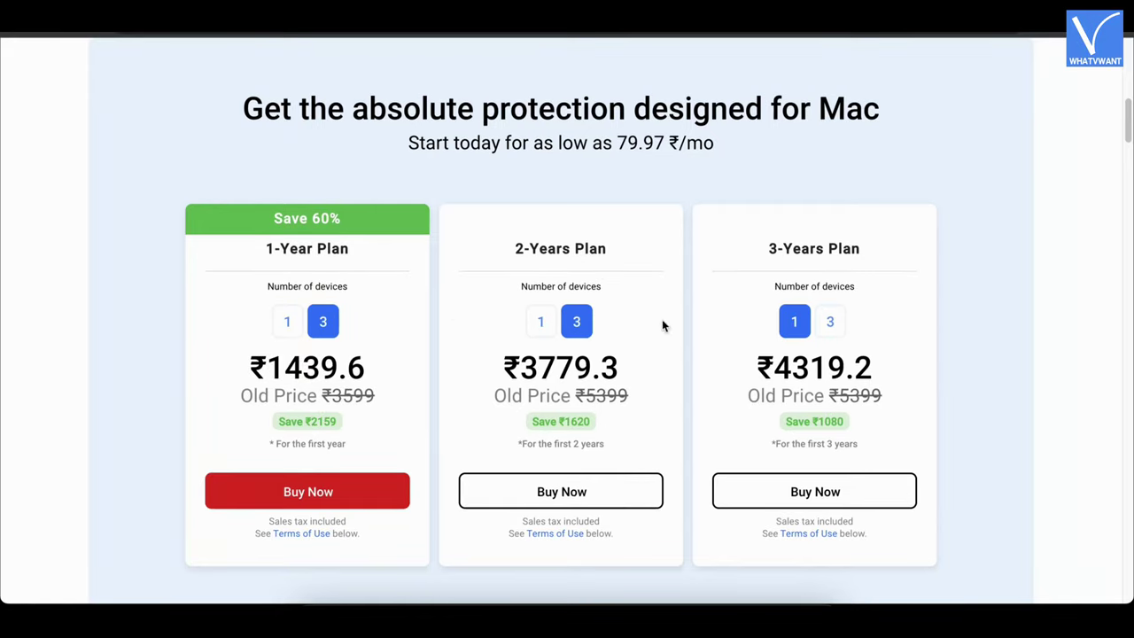
left_click(831, 322)
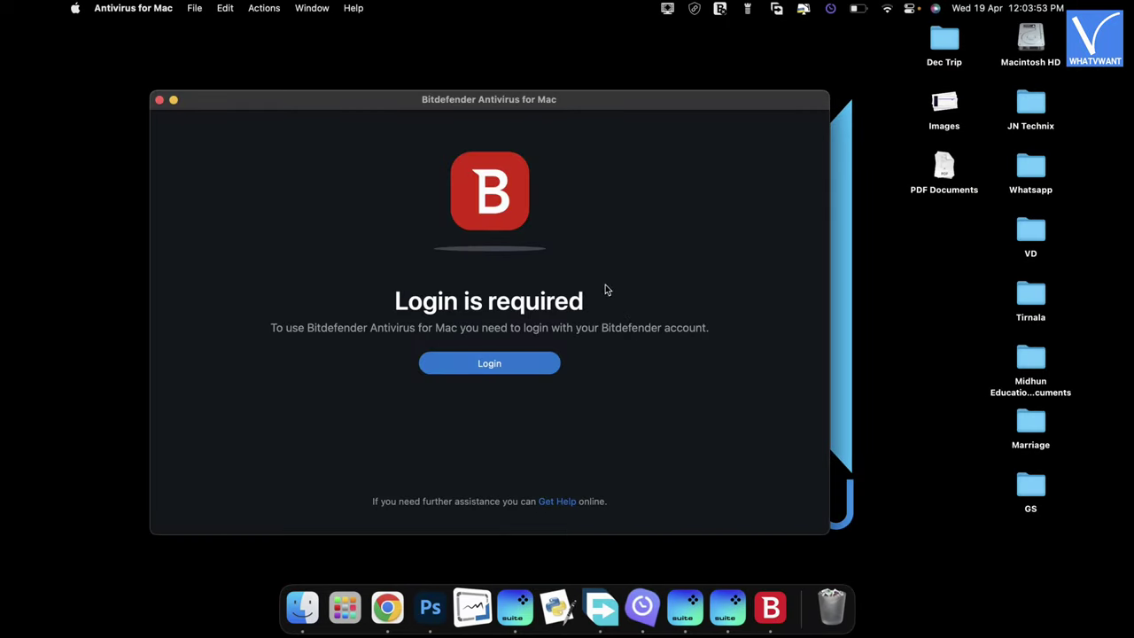
Switch to the Bitdefender Antivirus for Mac app, log in with the Bitdefender account and skip the introductory tour.
left_click_drag(482, 100, 503, 97)
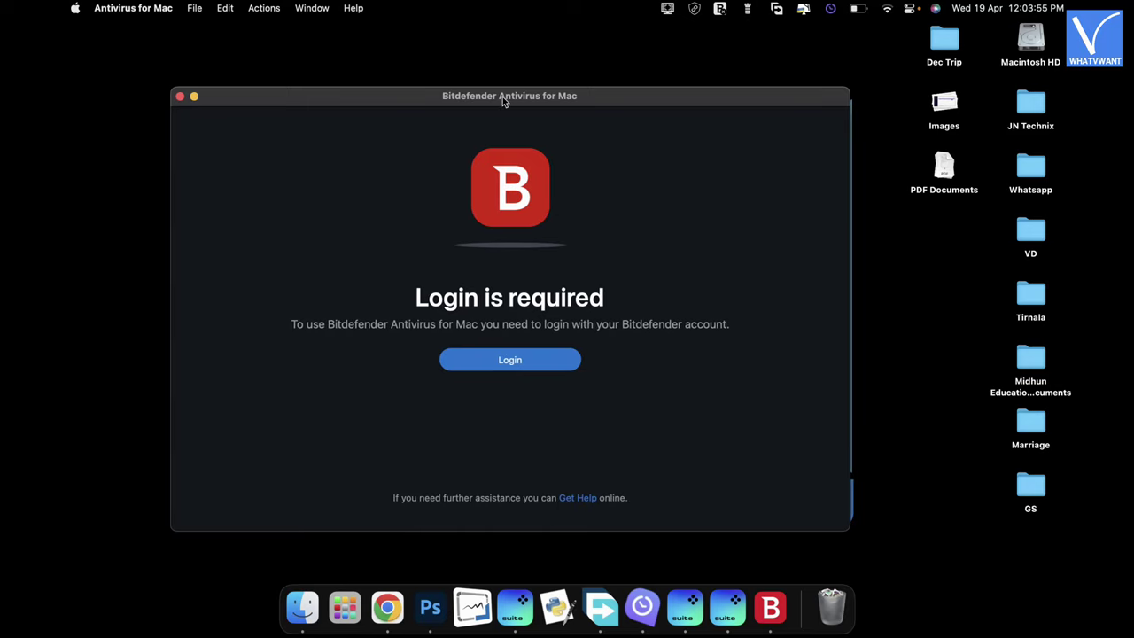
left_click(511, 368)
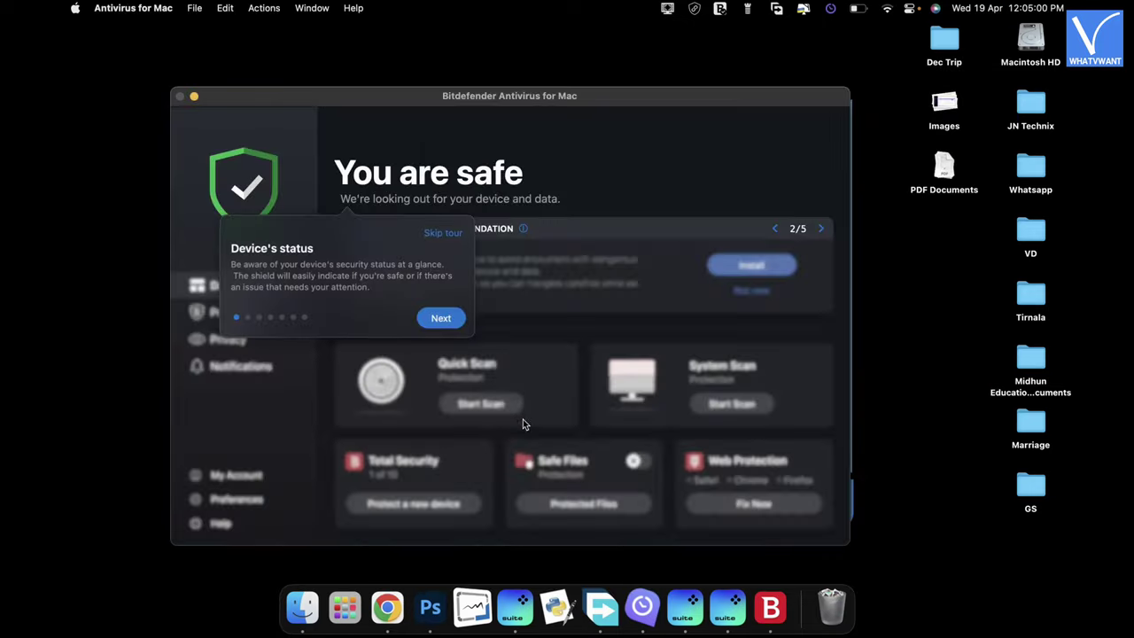
left_click(452, 235)
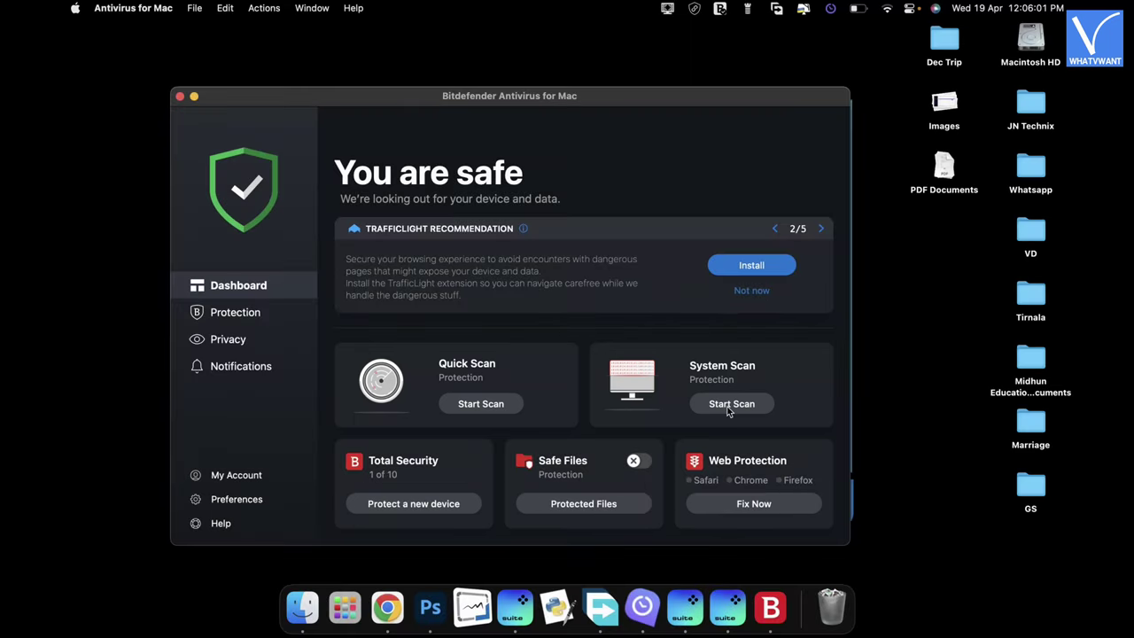
Start a full System Scan of the Mac from the Bitdefender dashboard.
left_click(728, 409)
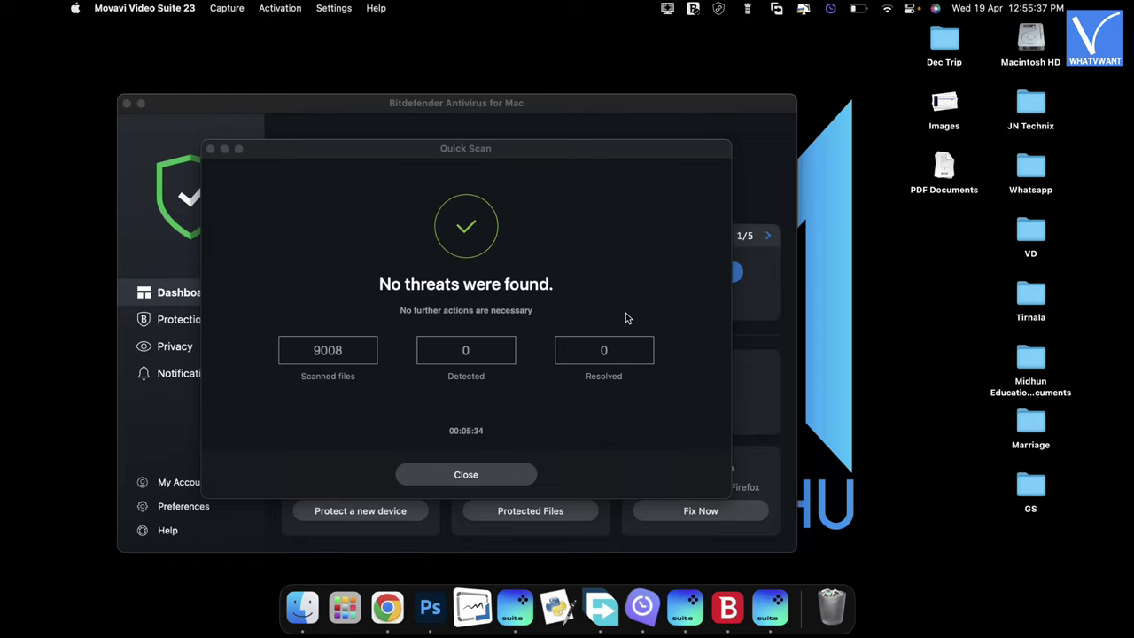
left_click(625, 318)
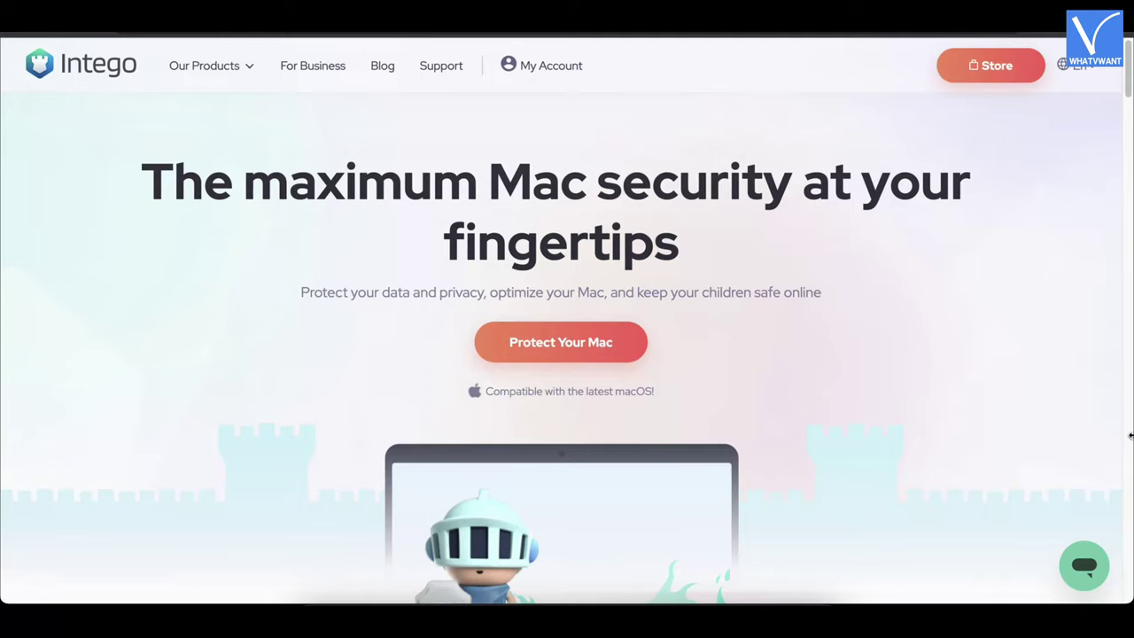
Examine the Intego homepage, including its trust highlights and the Mac Premium Bundle X9 overview.
scroll(1122, 434, "down", 2)
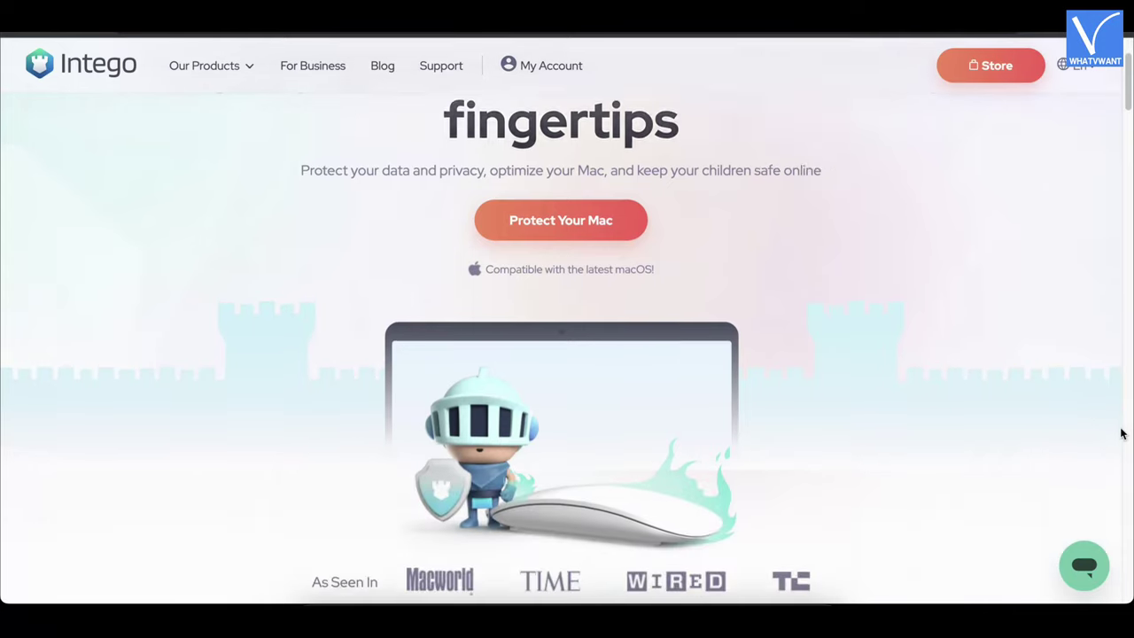
scroll(1121, 434, "down", 2)
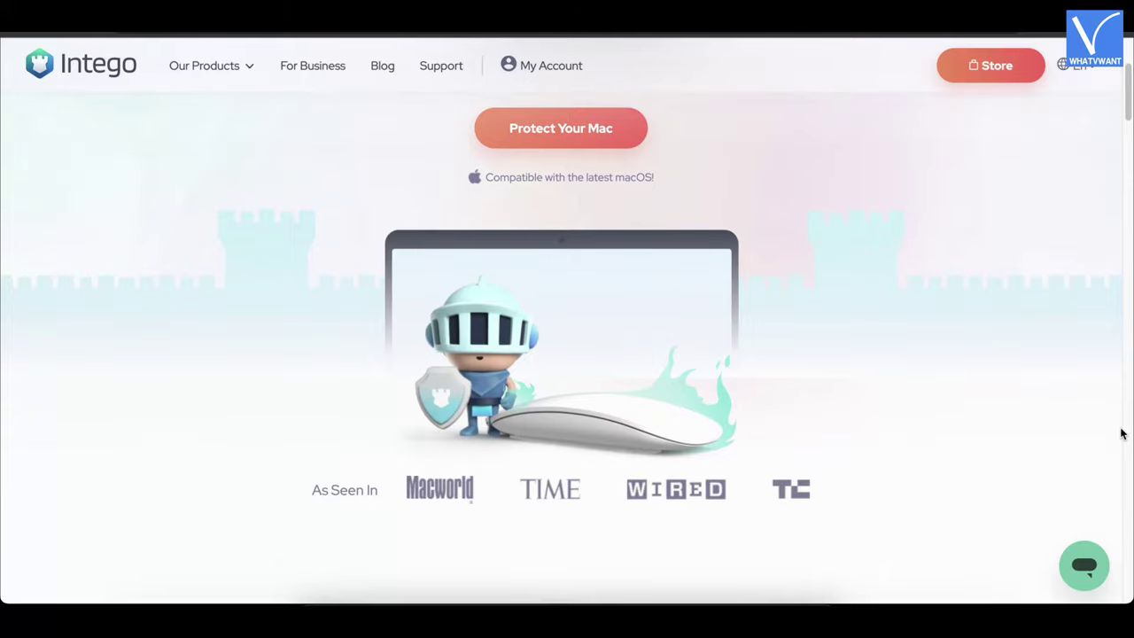
scroll(1122, 434, "down", 5)
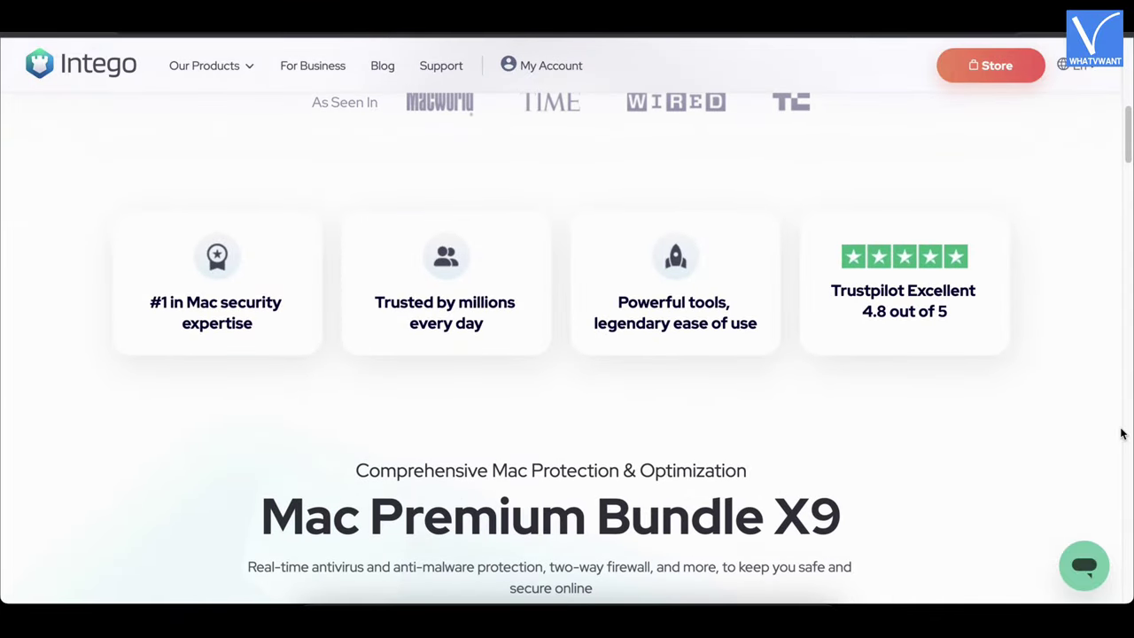
scroll(1121, 434, "down", 3)
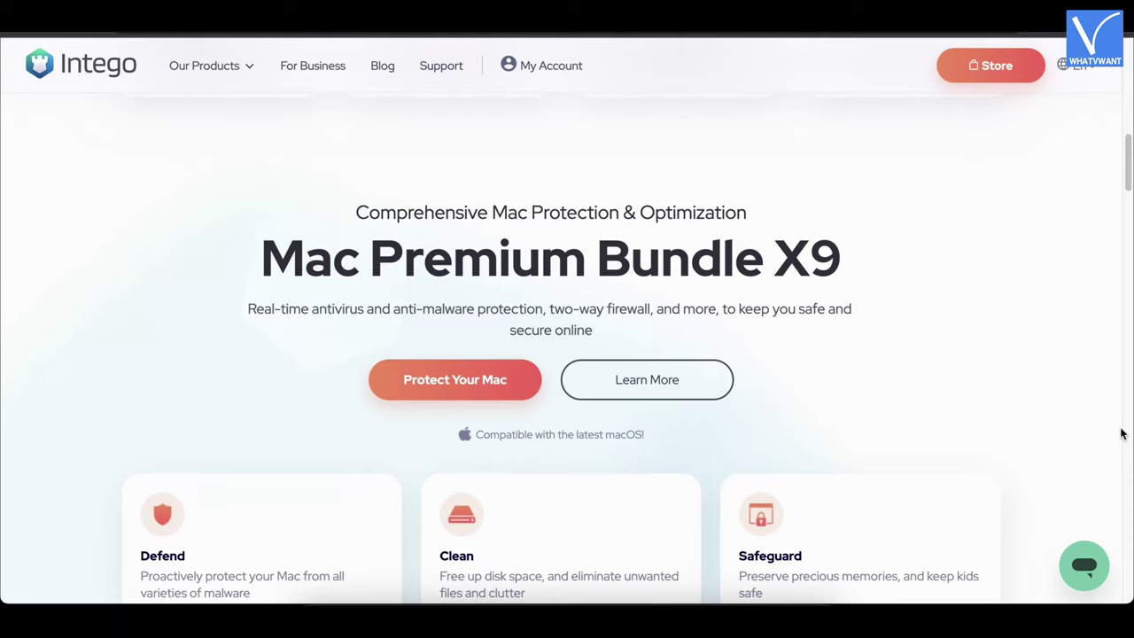
scroll(1122, 434, "down", 3)
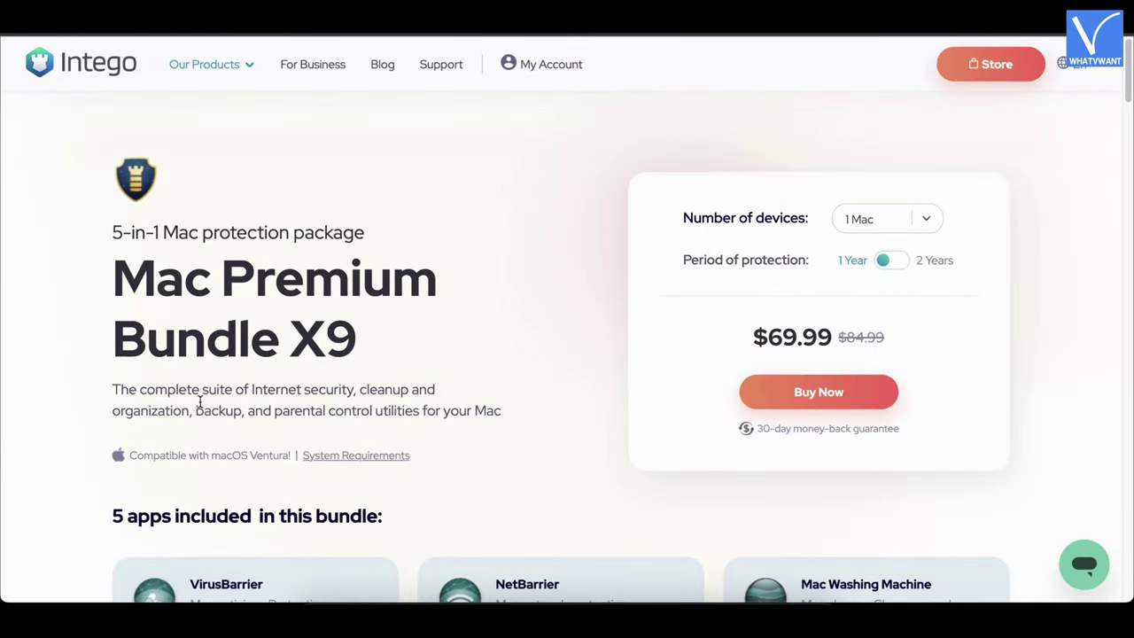
Compare the 1-year Mac Premium Bundle X9 prices by switching the number of devices to 3 Mac and another option.
left_click(886, 222)
left_click(916, 282)
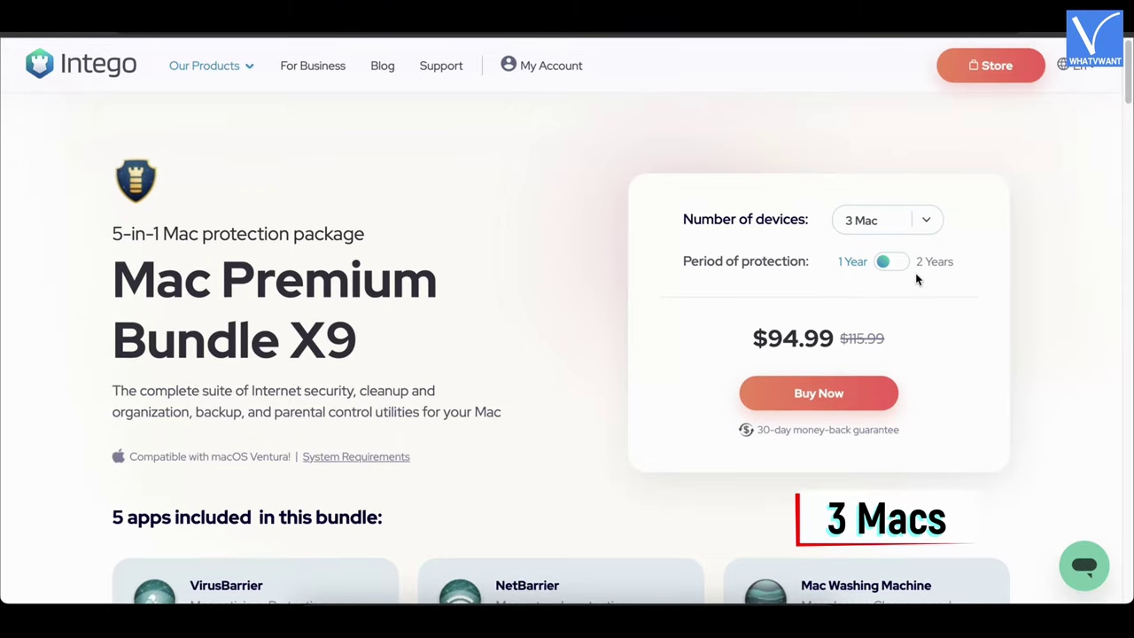
left_click(886, 220)
left_click(916, 289)
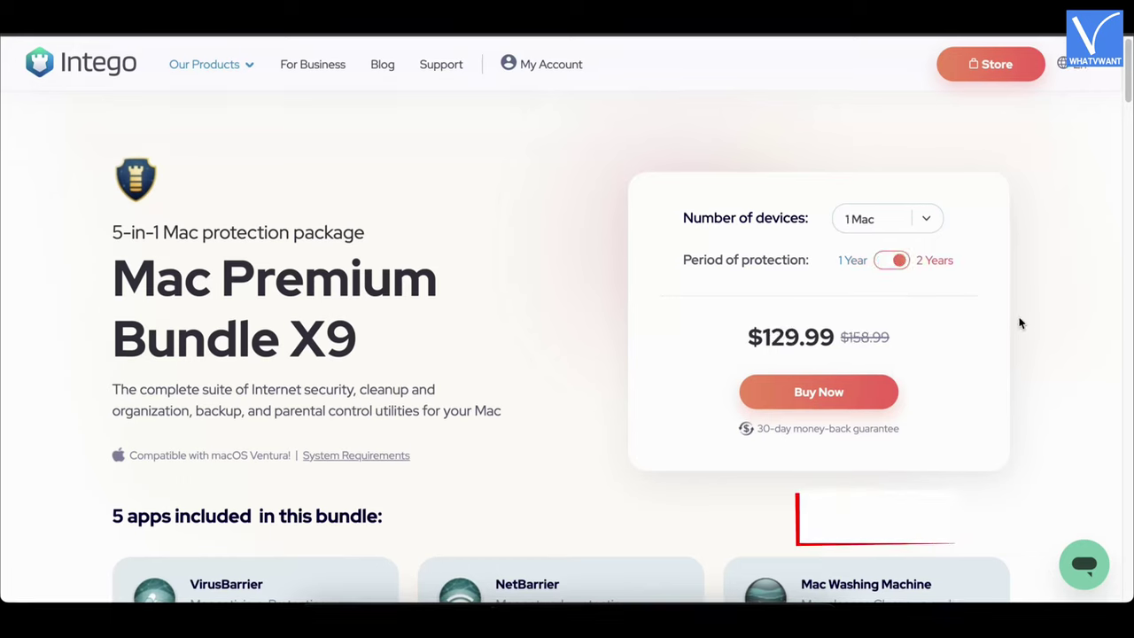
Compare the 2-year Mac Premium Bundle X9 prices, choosing 3 Mac and one further number of devices.
left_click(927, 223)
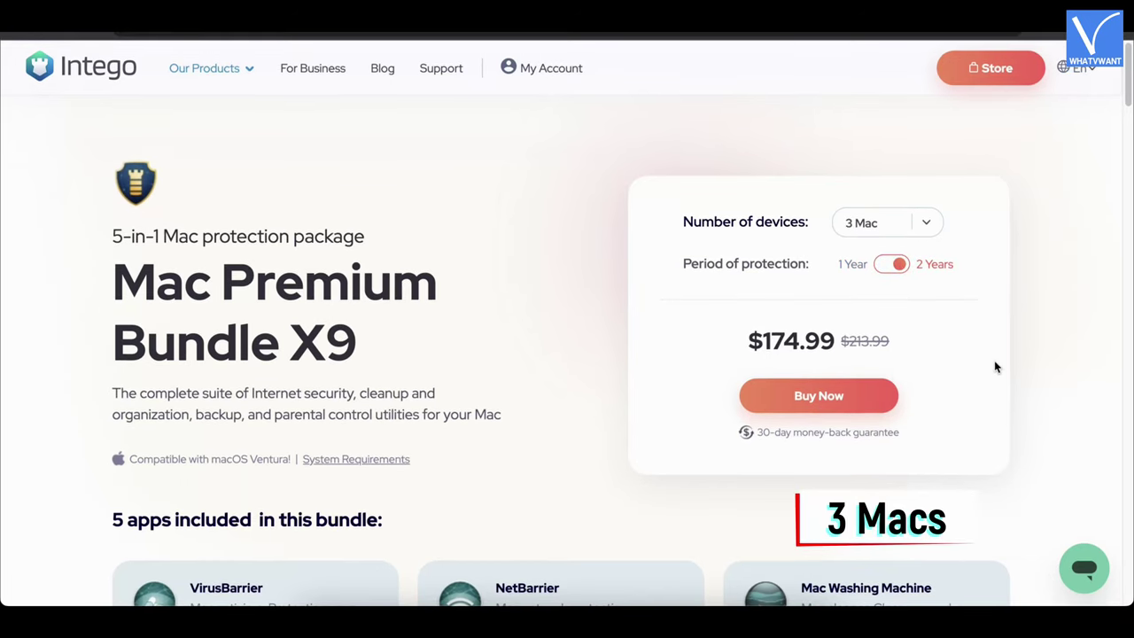
left_click(927, 233)
left_click(889, 289)
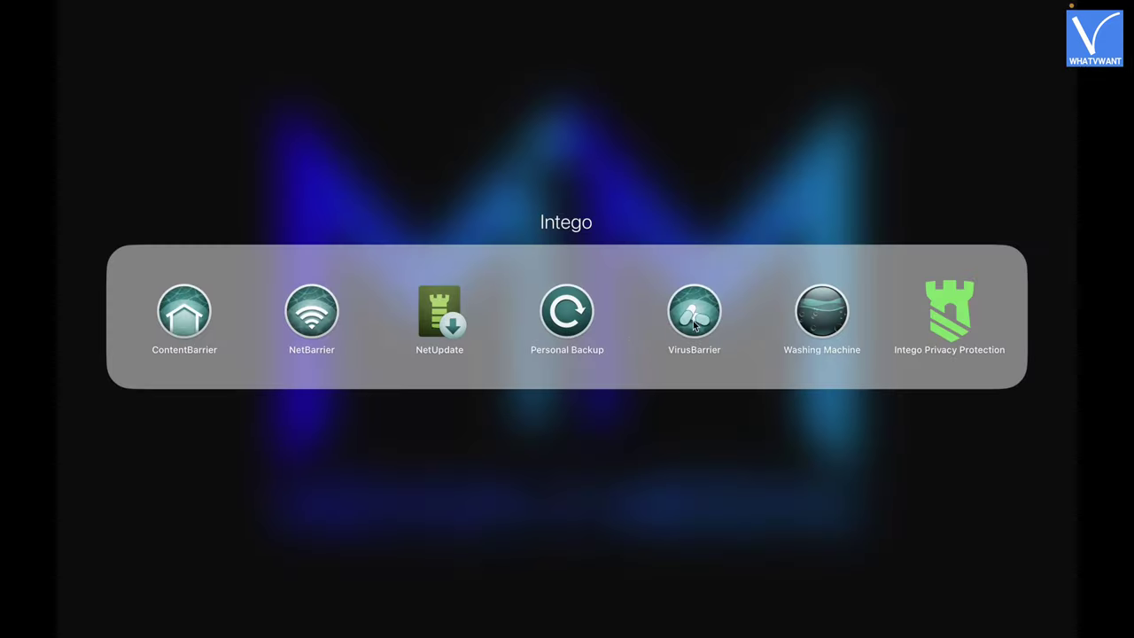
Switch to the Intego VirusBarrier app, review its General preferences for scanning and updates, and close them.
left_click(703, 315)
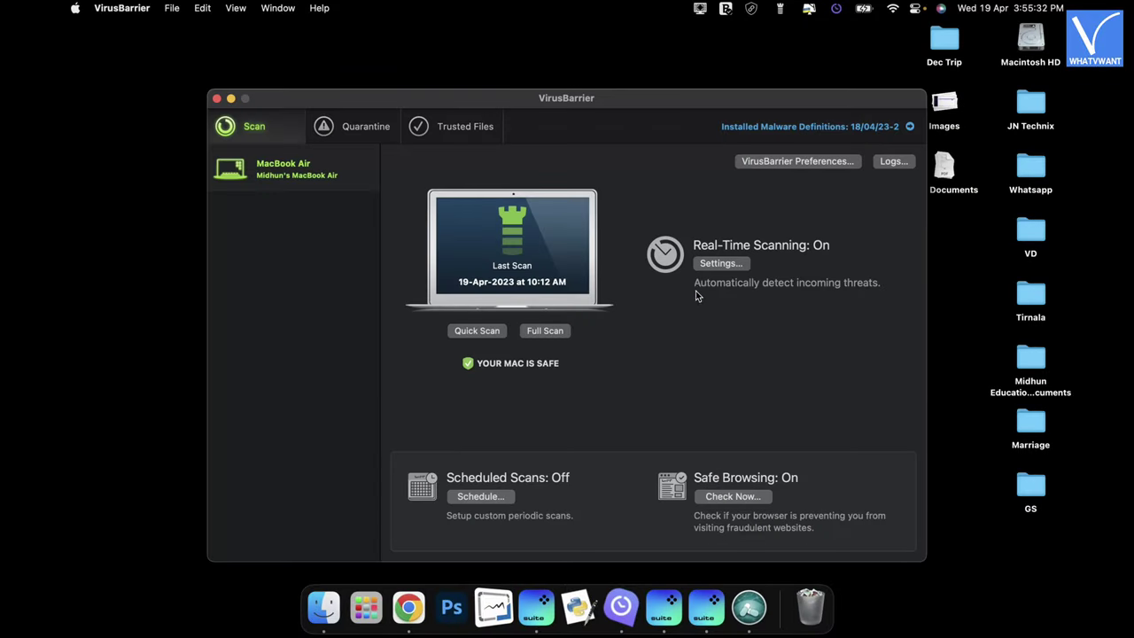
left_click_drag(646, 105, 625, 98)
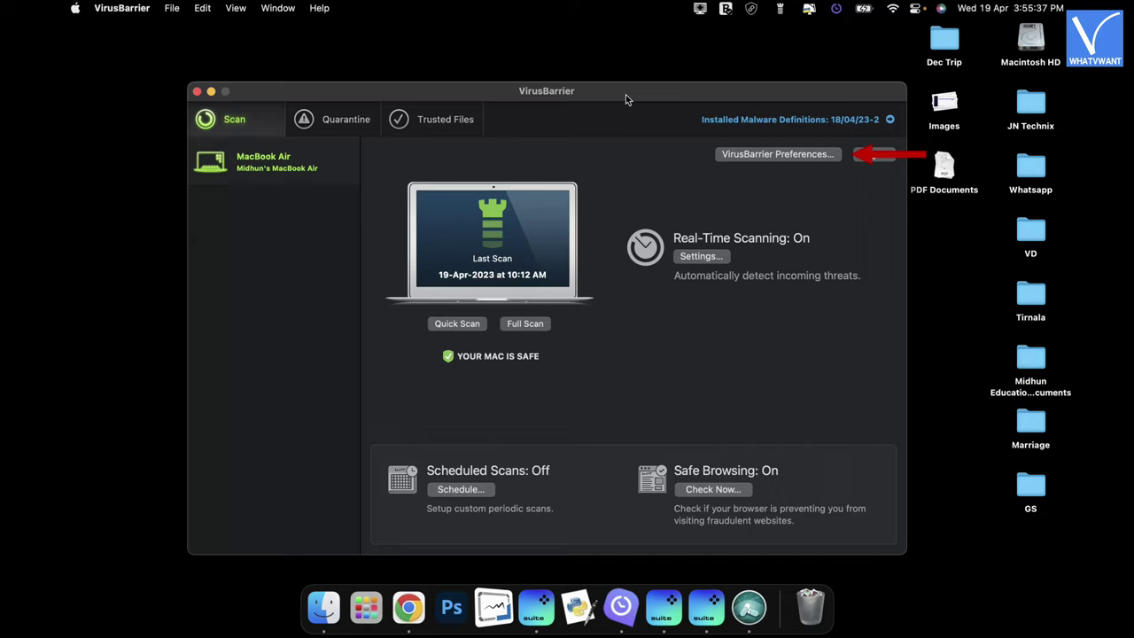
left_click(769, 158)
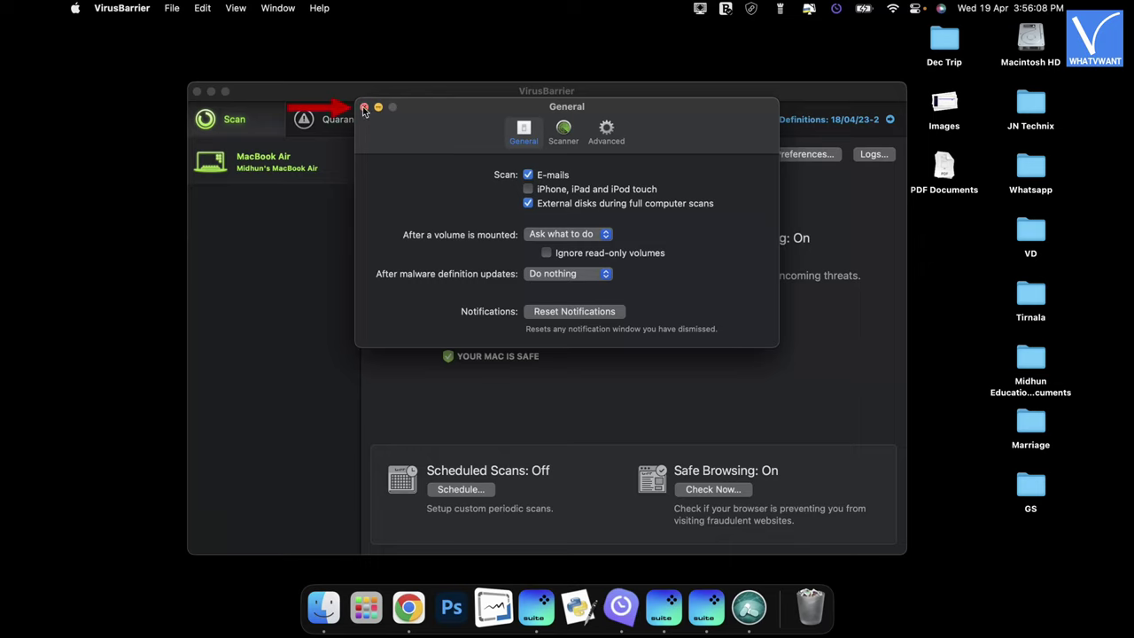
left_click(364, 109)
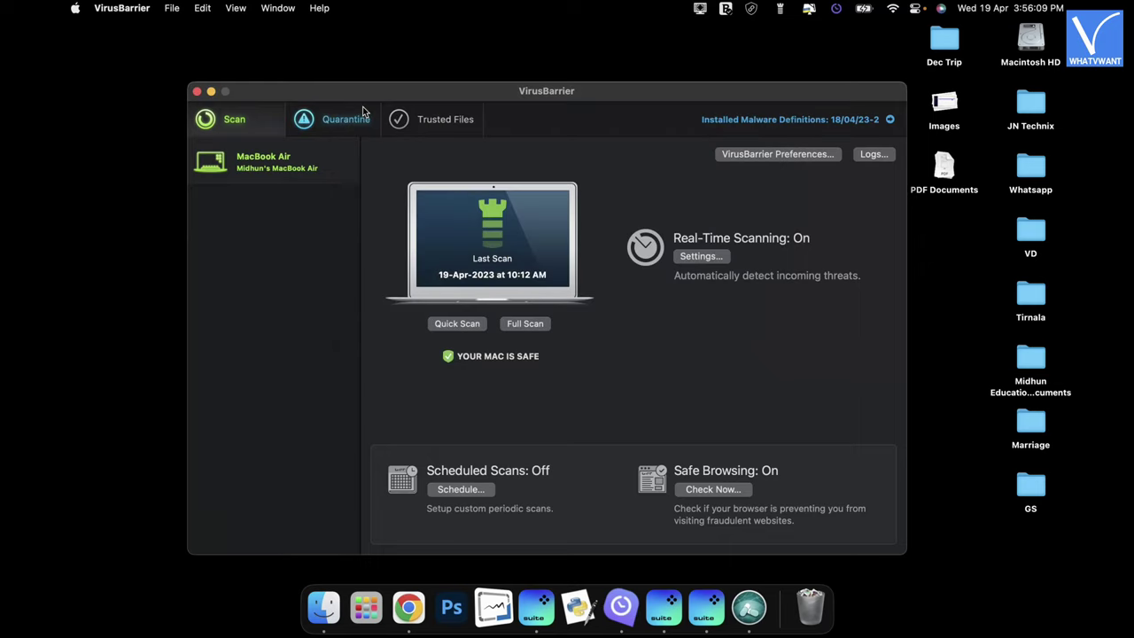
Start a Quick Scan of the MacBook Air in VirusBarrier.
left_click(479, 325)
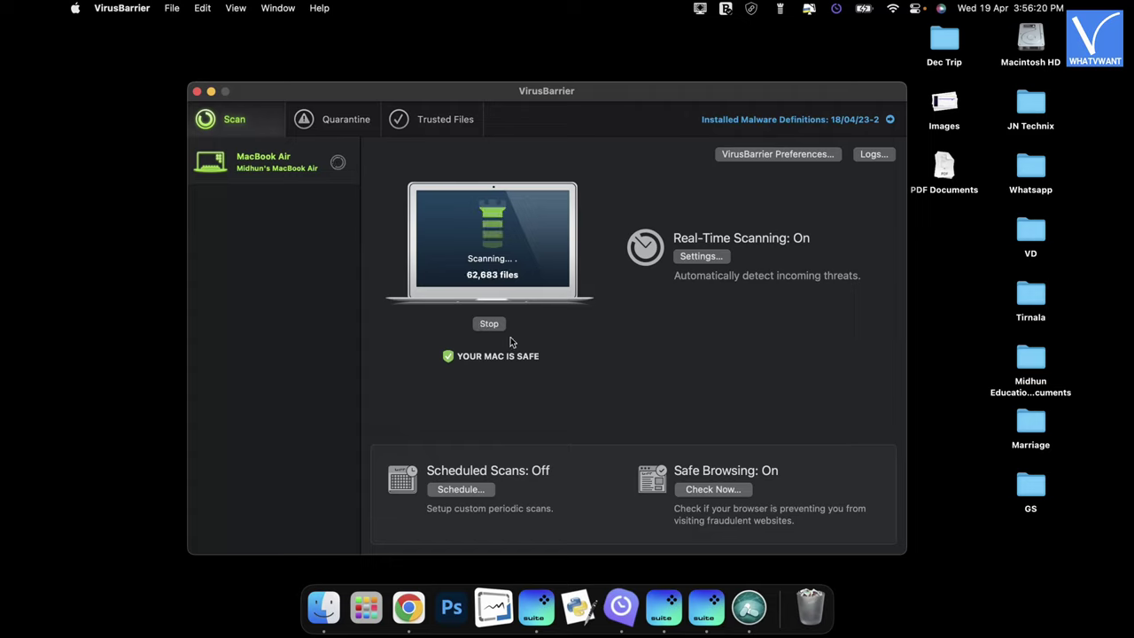